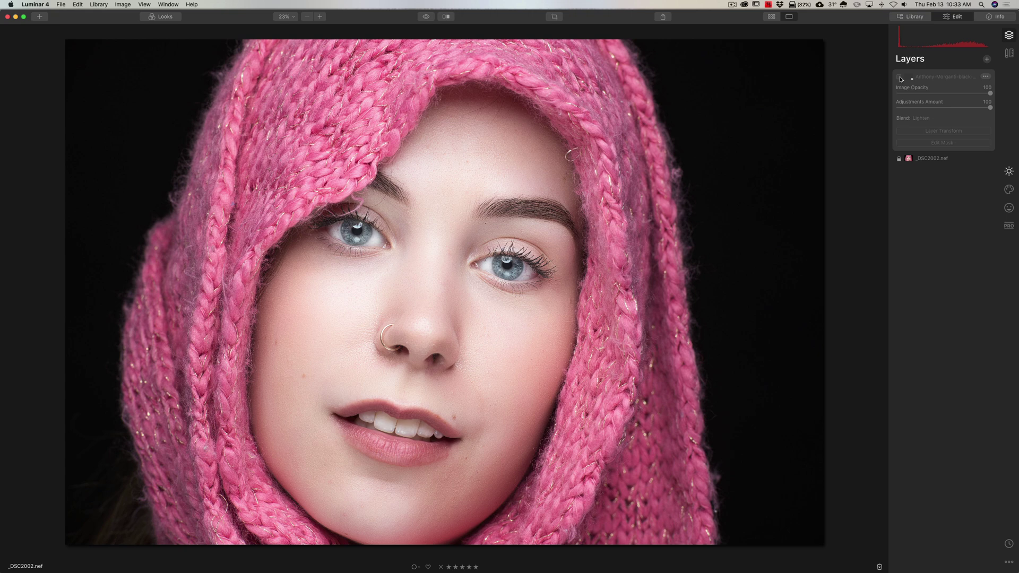
# Turn on visibility of the signature watermark layer over the pink-hooded portrait.
pyautogui.click(899, 77)
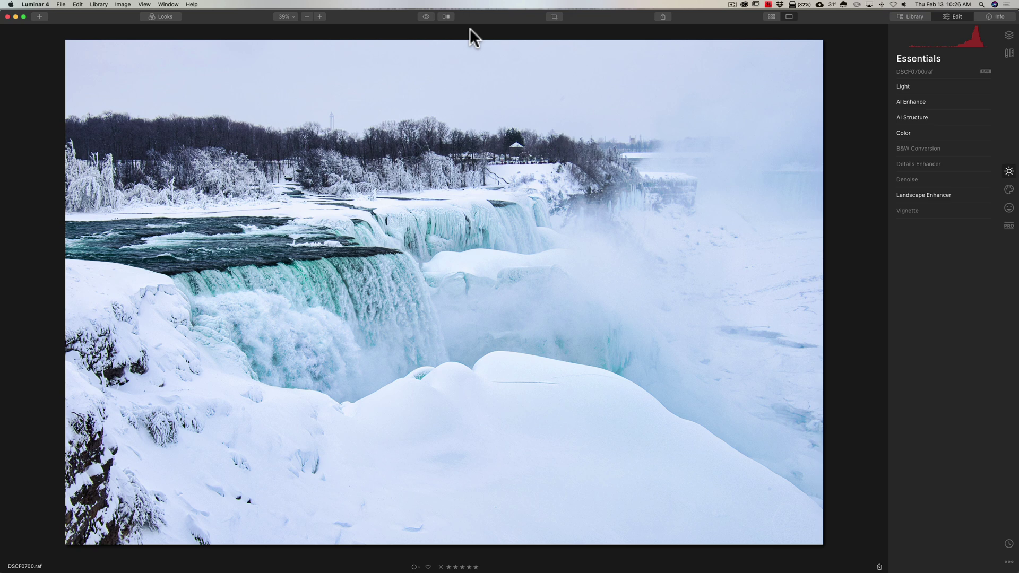
pyautogui.moveTo(551, 572)
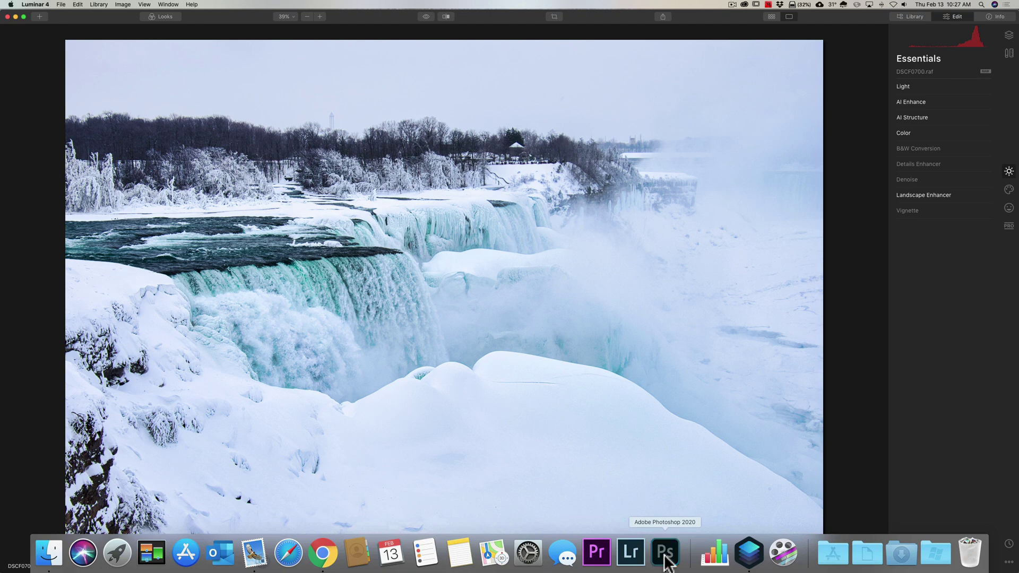
# In Photoshop, view the white logo version, then return to the black signature logo file.
pyautogui.click(665, 561)
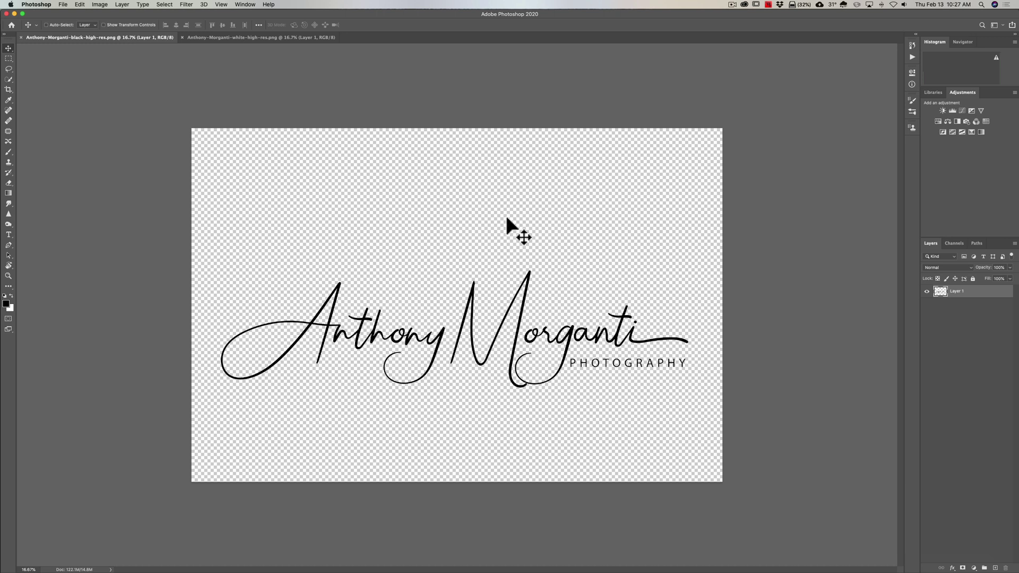
pyautogui.click(234, 37)
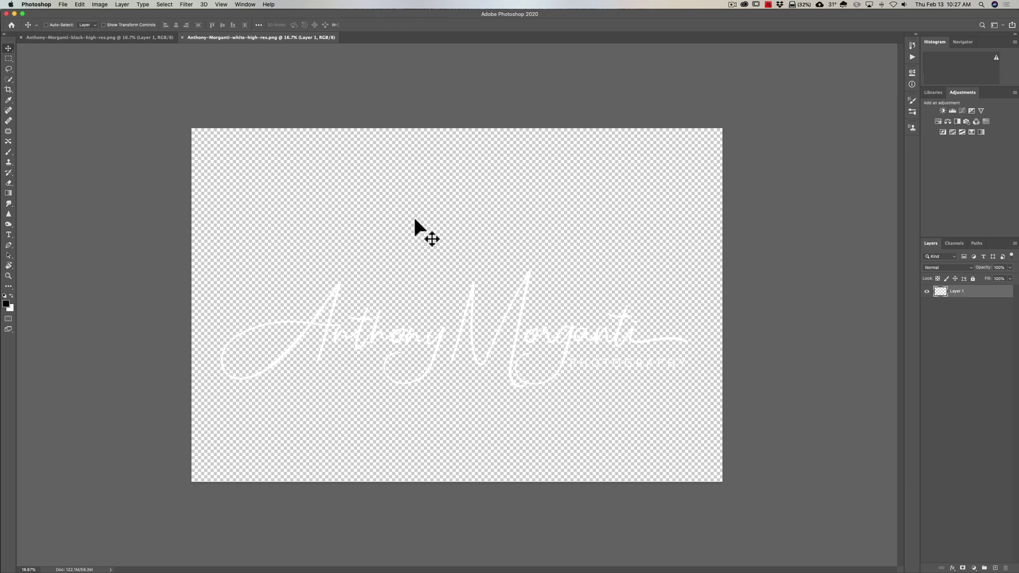
pyautogui.click(161, 38)
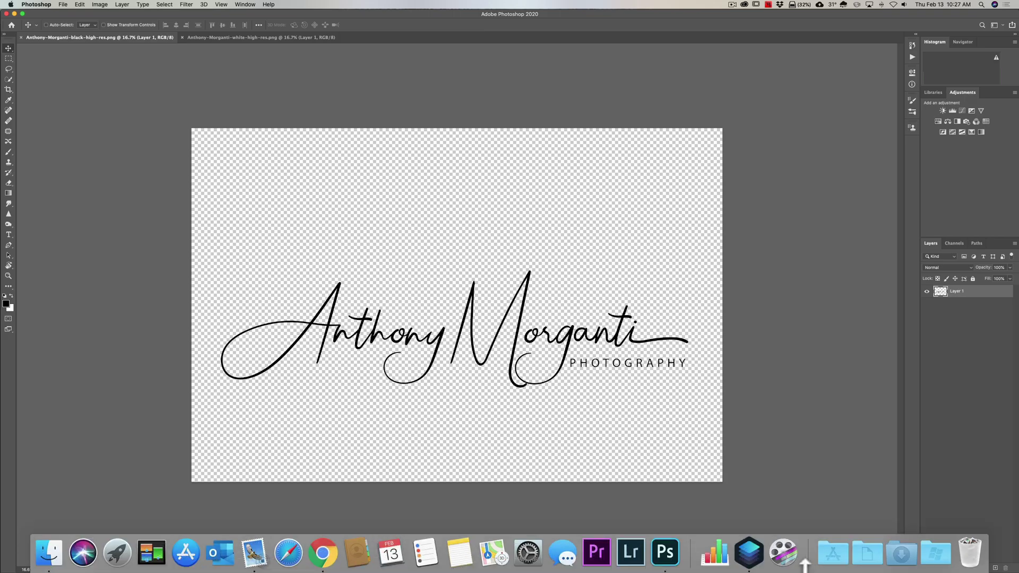
# Switch back to Luminar 4 with the waterfall photo DSCF0700.raf.
pyautogui.click(750, 551)
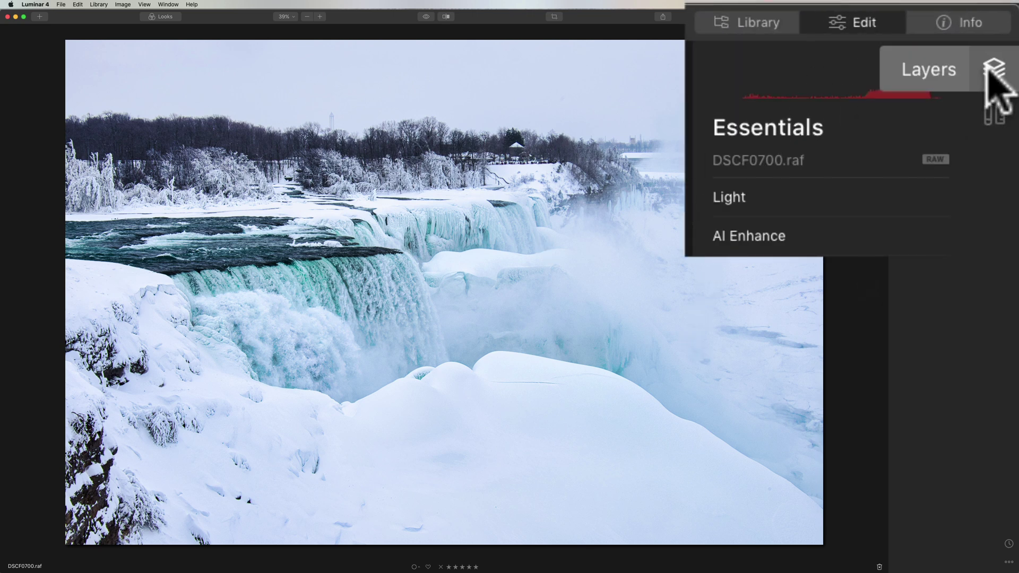
# Add the black signature PNG as an image layer over the waterfall, blended with Darken.
pyautogui.click(990, 72)
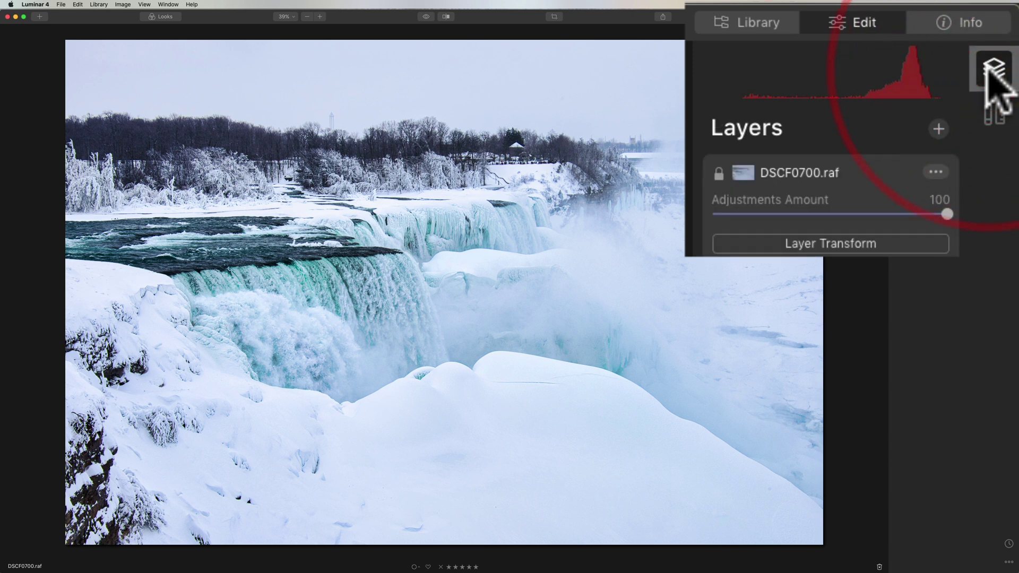
pyautogui.click(935, 128)
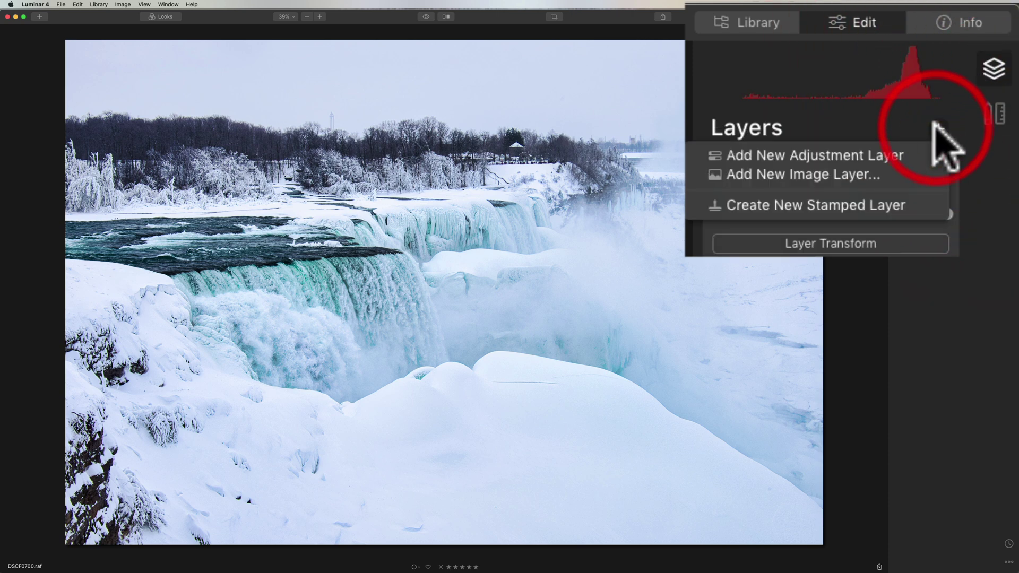
pyautogui.click(801, 175)
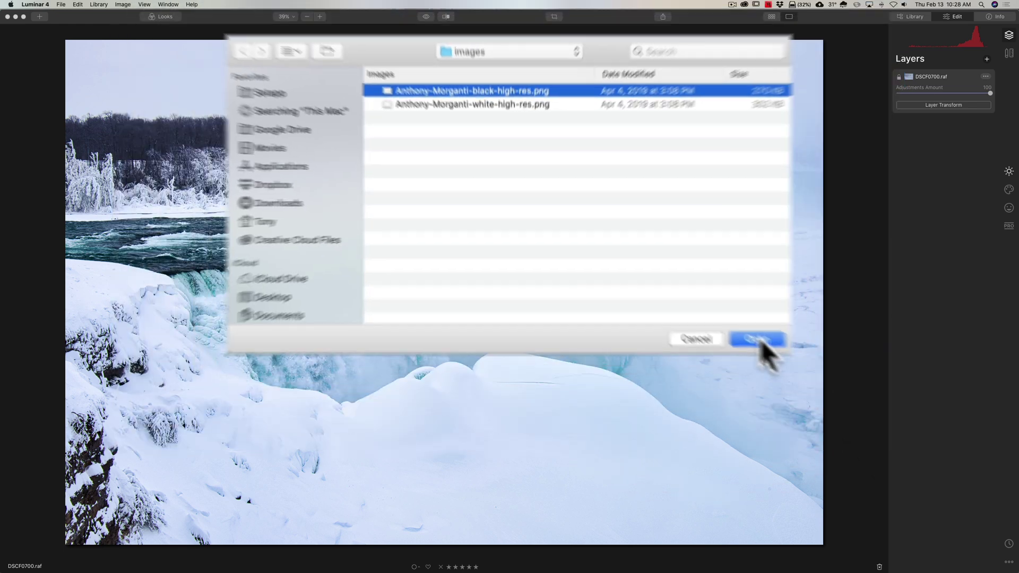
pyautogui.click(852, 427)
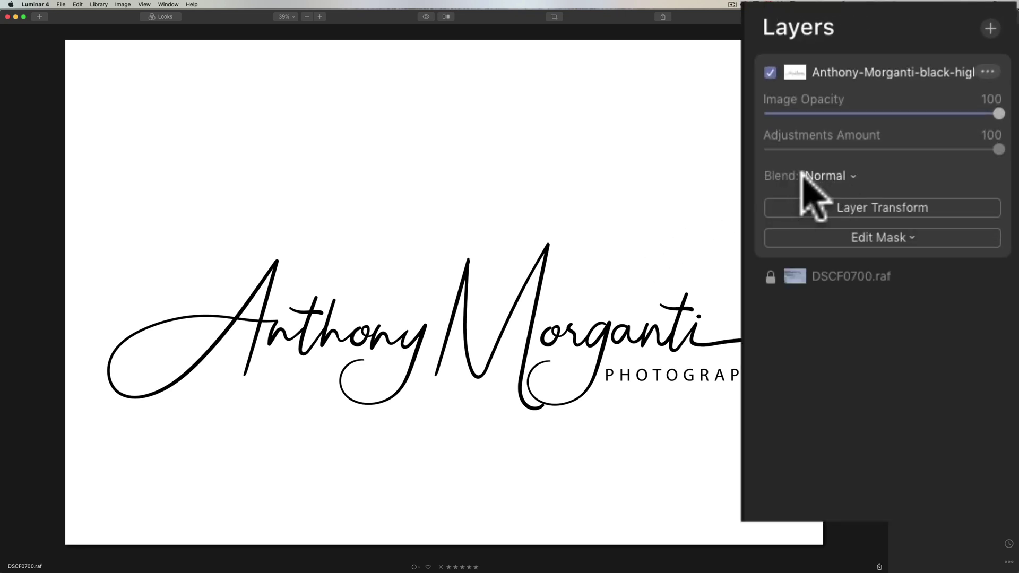
pyautogui.click(826, 180)
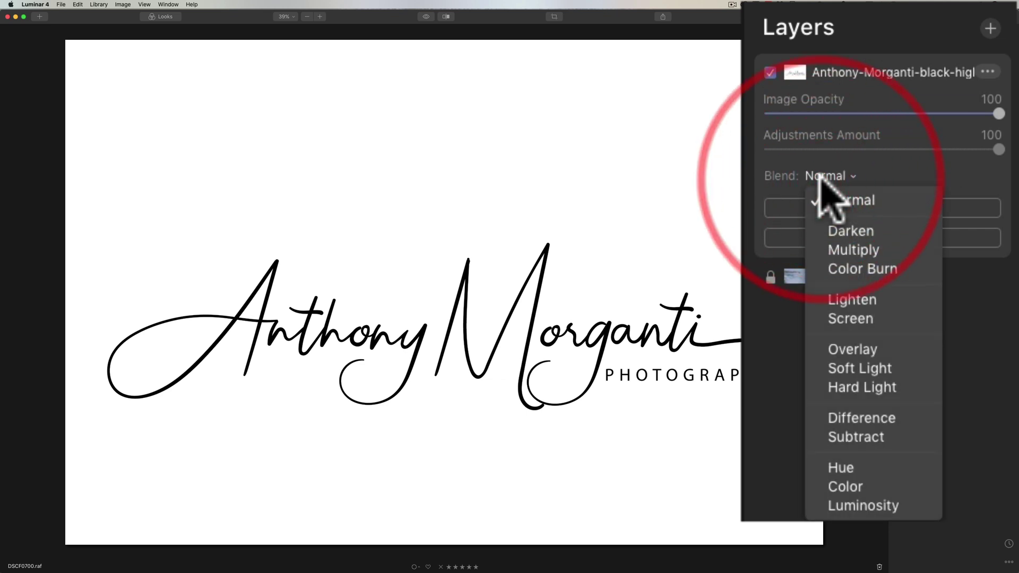
pyautogui.click(844, 232)
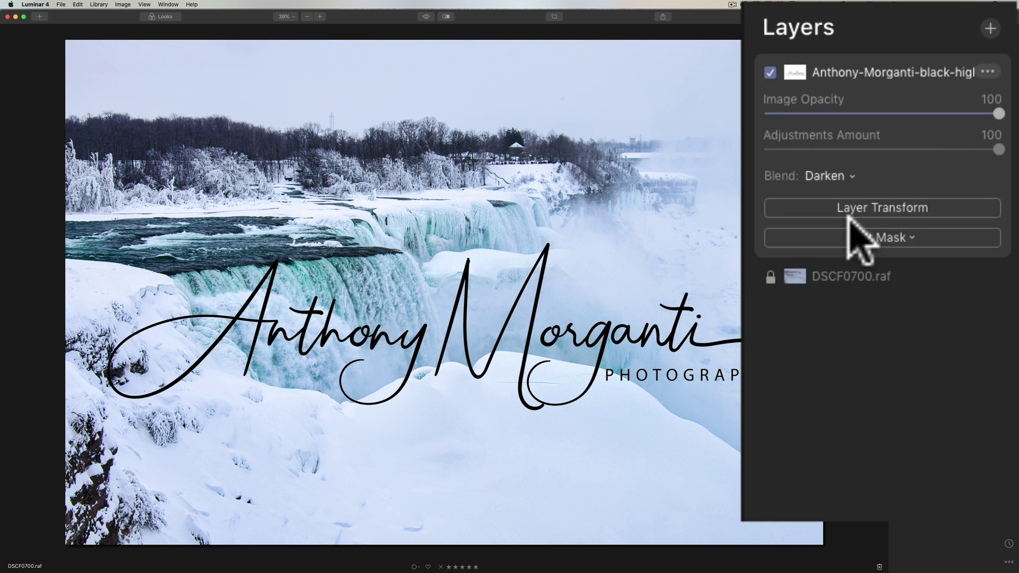
# With W/H locked, shrink the logo to 1048 by 698 and place it bottom-right.
pyautogui.click(883, 212)
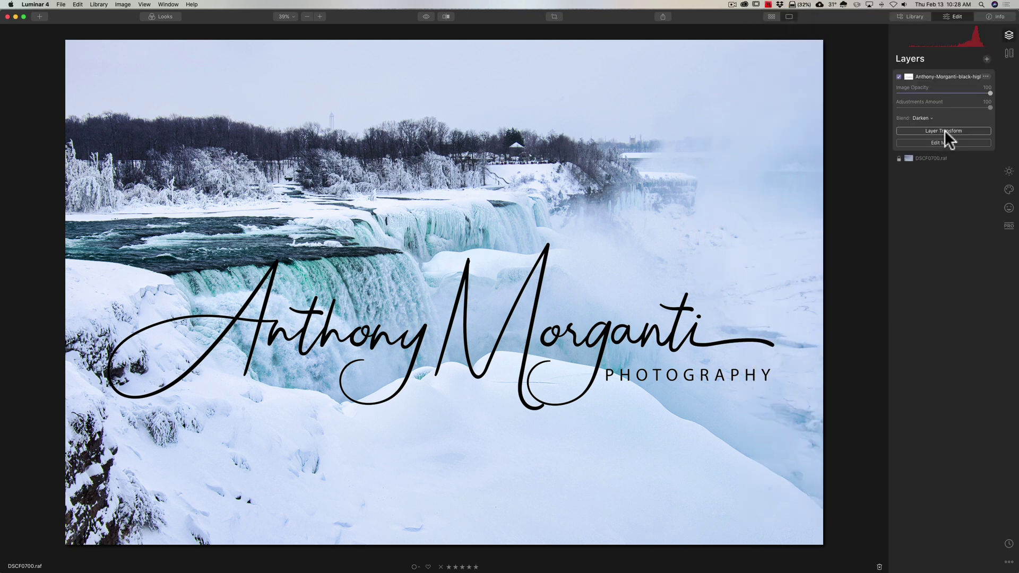
pyautogui.click(944, 130)
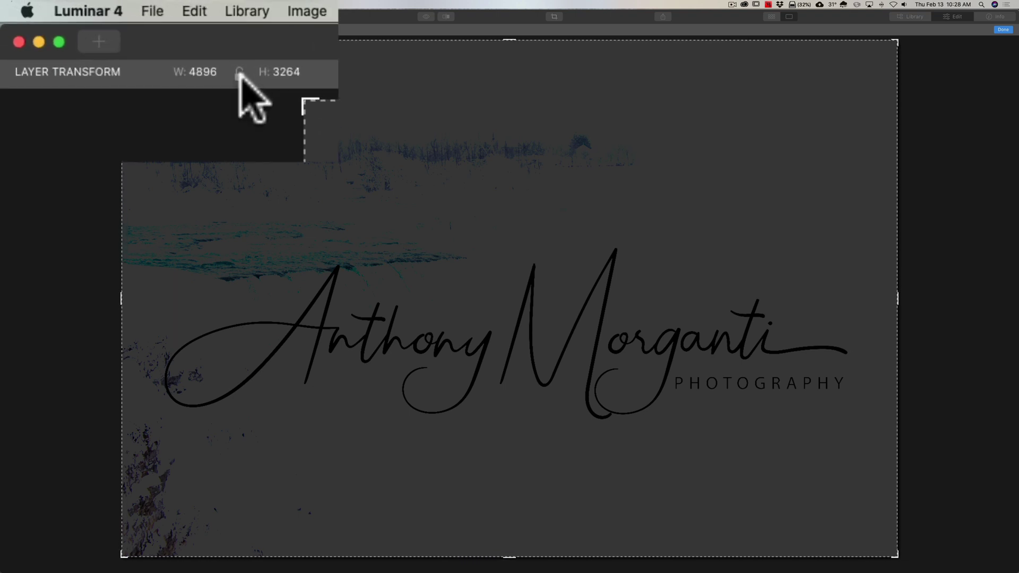
pyautogui.click(96, 29)
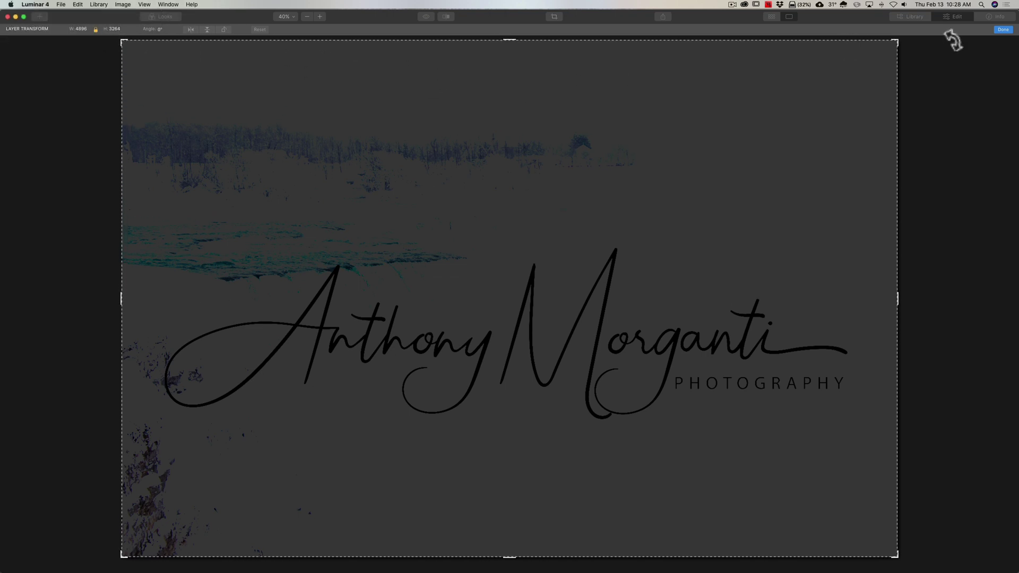
pyautogui.moveTo(510, 40); pyautogui.dragTo(511, 433)
pyautogui.moveTo(511, 493); pyautogui.dragTo(782, 513)
pyautogui.moveTo(778, 447); pyautogui.dragTo(780, 463)
pyautogui.moveTo(774, 512); pyautogui.dragTo(804, 515)
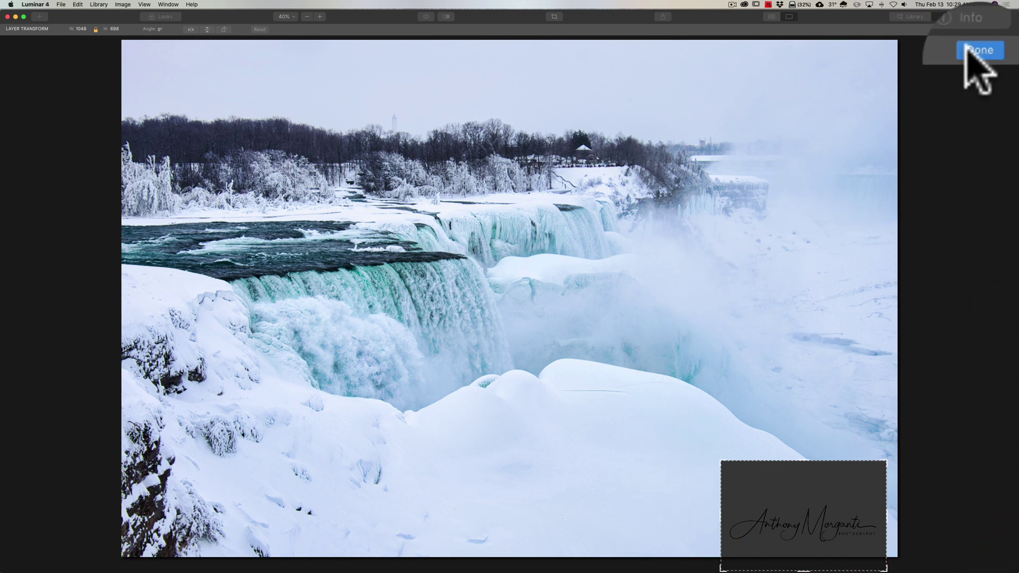
pyautogui.click(1003, 29)
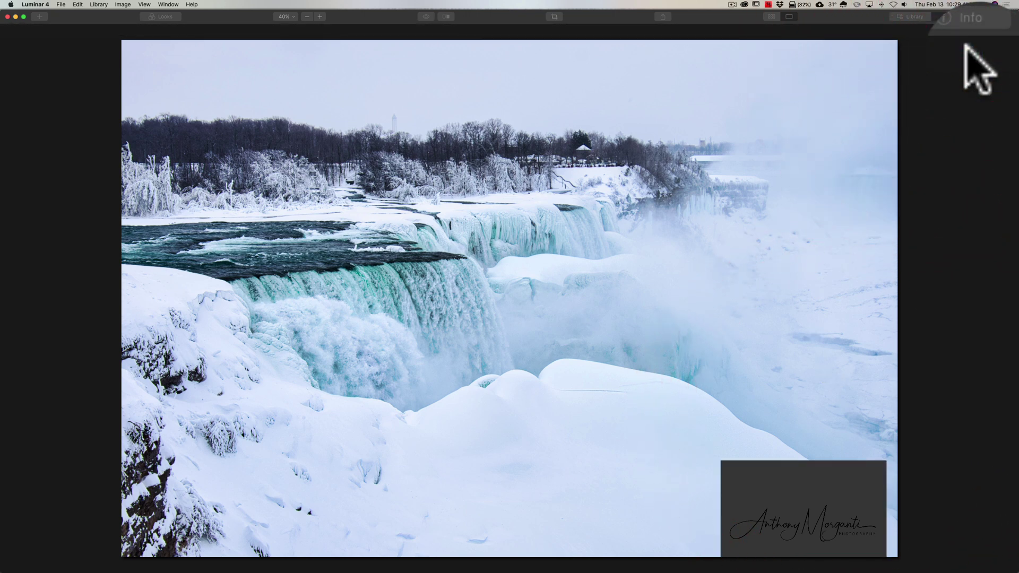
pyautogui.click(1005, 36)
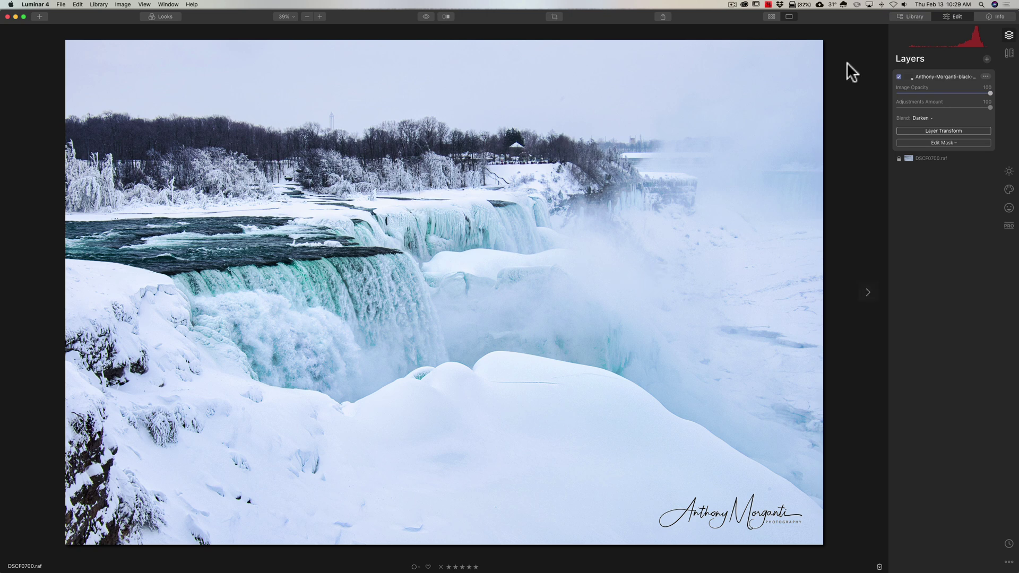
# Open the pink-hooded portrait _DSC2002.nef and add the black signature PNG as an image layer.
pyautogui.press('g')
pyautogui.doubleClick(197, 78)
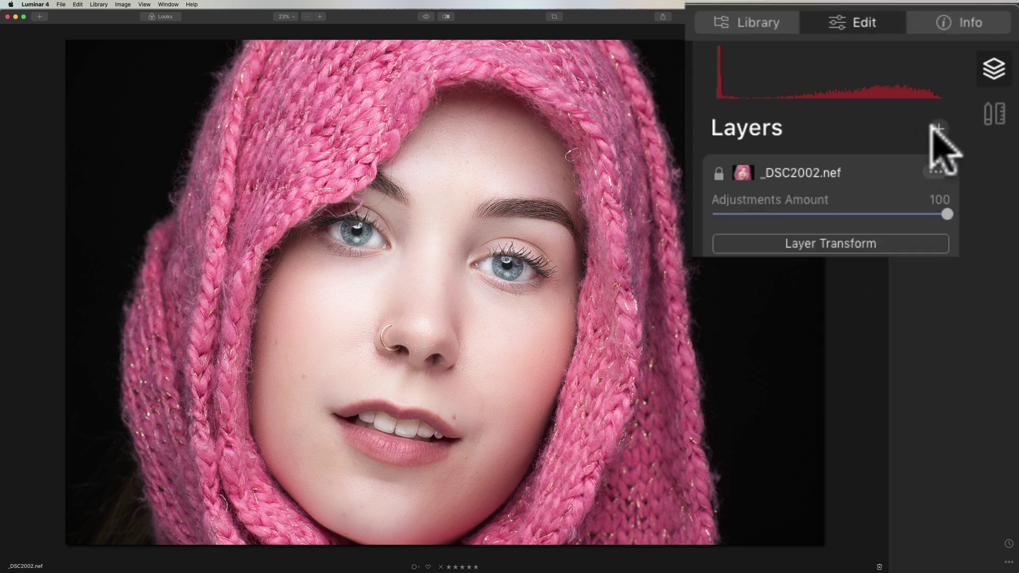
pyautogui.click(937, 128)
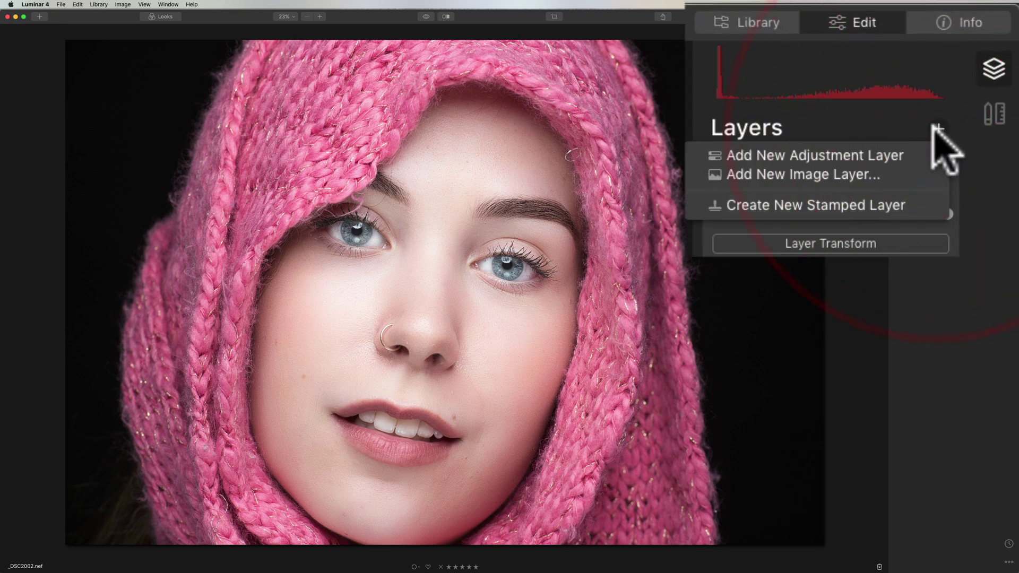
pyautogui.click(944, 78)
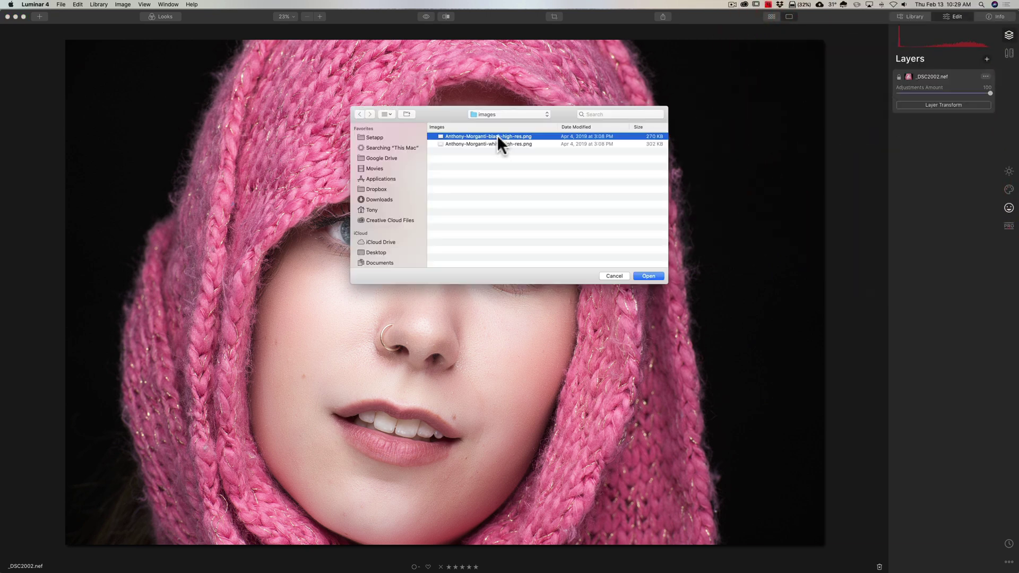
pyautogui.click(648, 276)
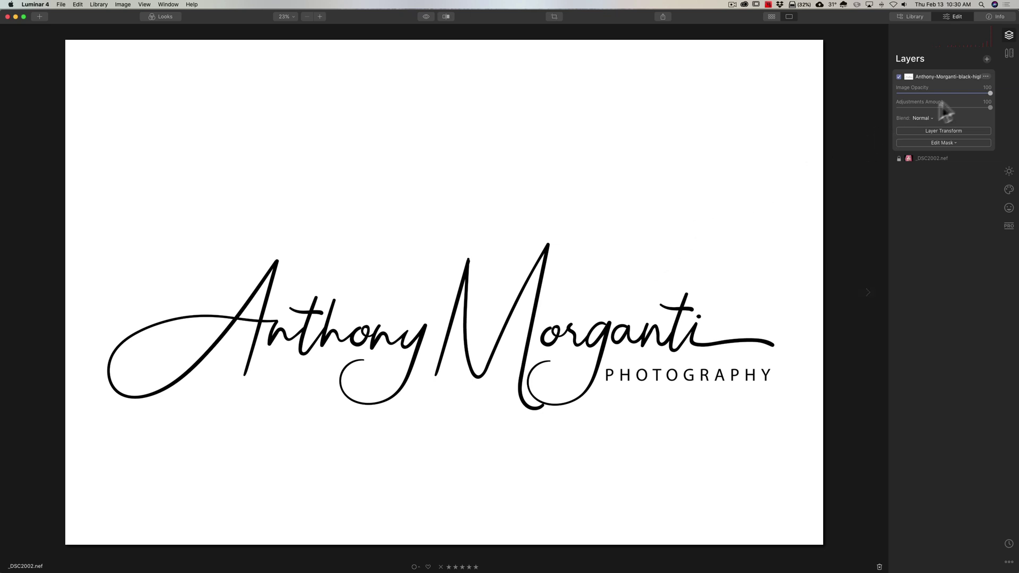
# Set the signature layer's Image Mapping to Fit.
pyautogui.click(955, 63)
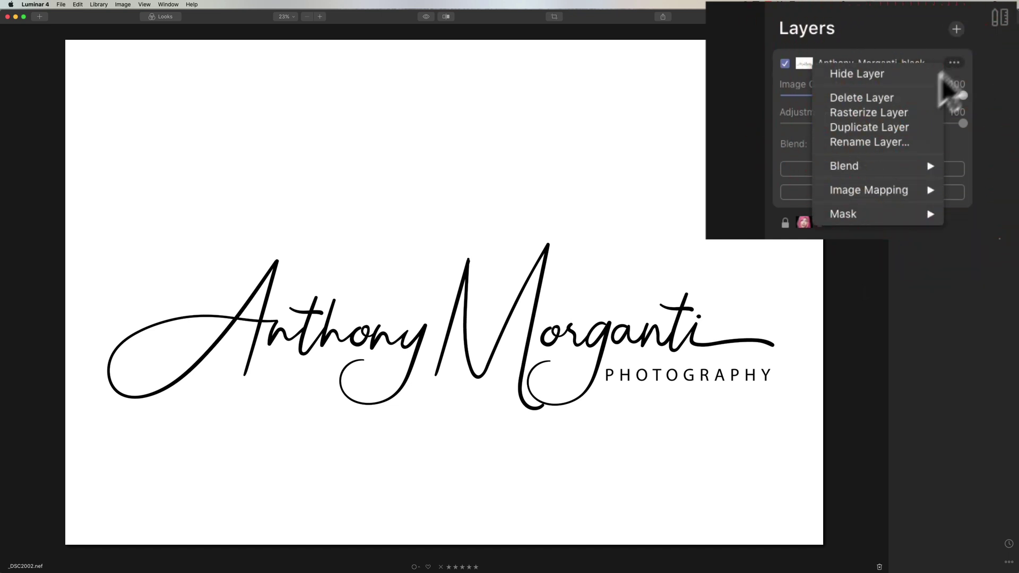
pyautogui.moveTo(882, 187)
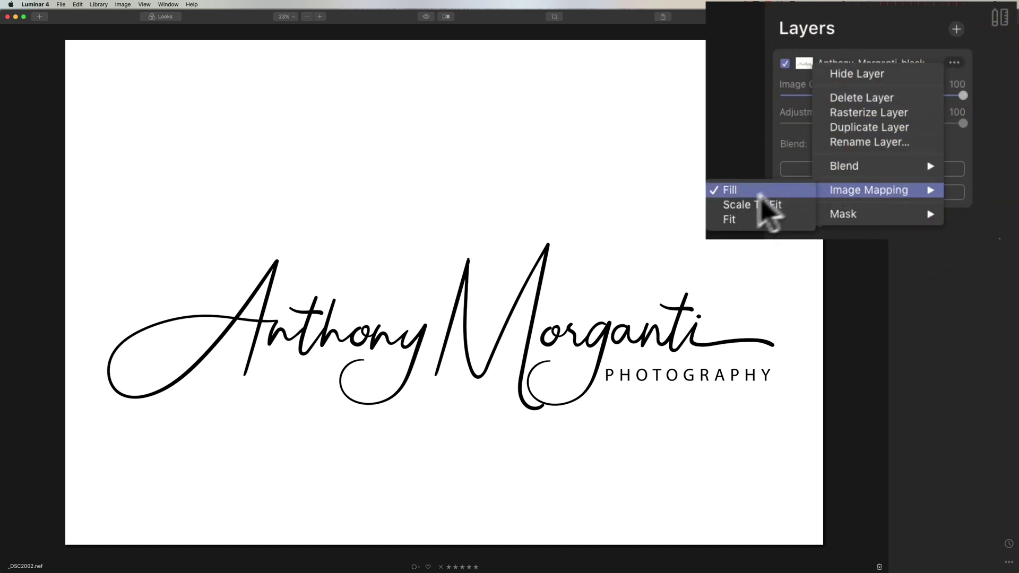
pyautogui.click(732, 221)
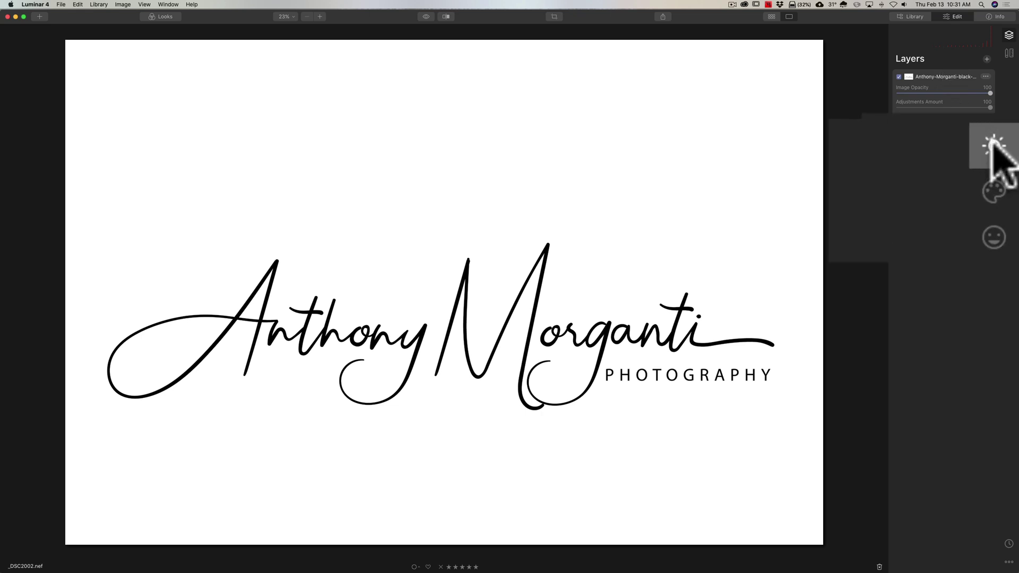
# Invert the signature layer by swapping the Essentials curve's black and white points.
pyautogui.click(994, 149)
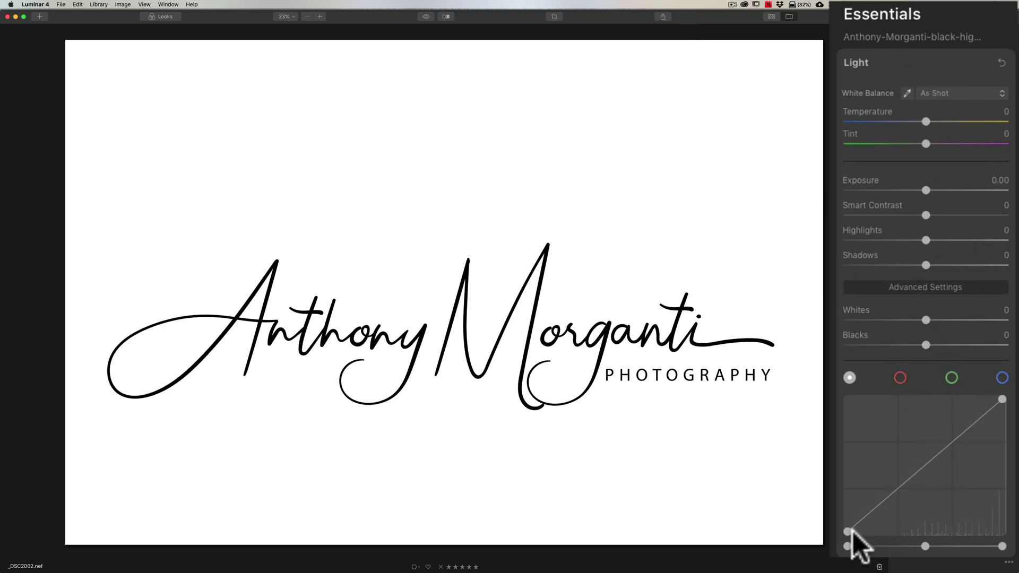
pyautogui.moveTo(849, 530); pyautogui.dragTo(848, 399)
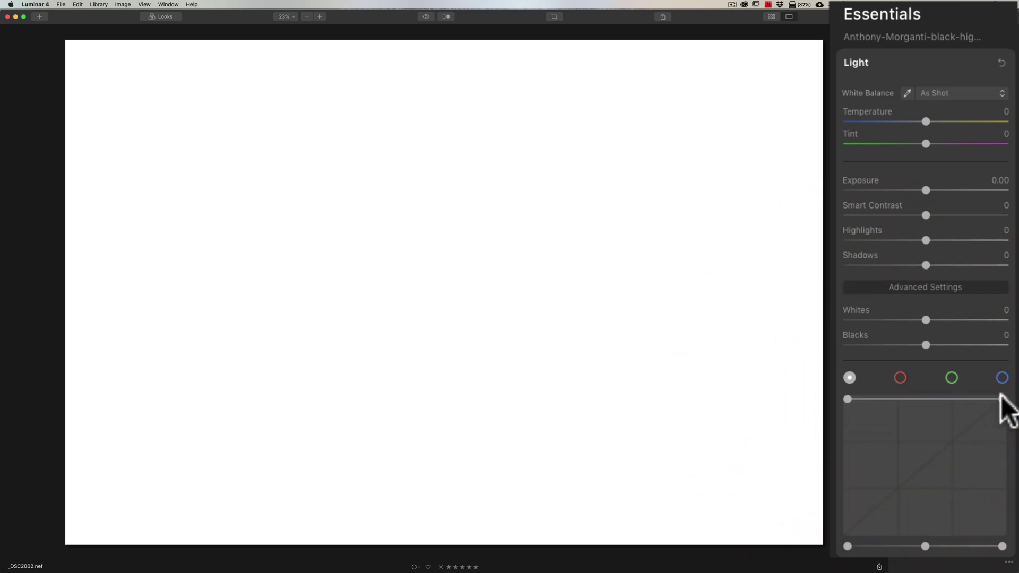
pyautogui.moveTo(1001, 398); pyautogui.dragTo(1003, 532)
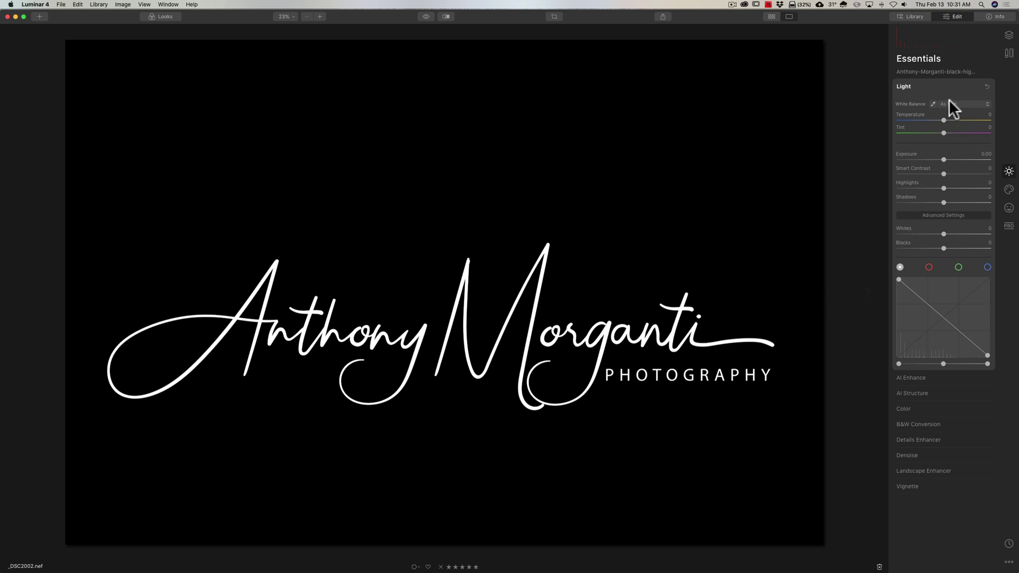
# Change the signature layer's blend mode to Lighten.
pyautogui.click(1009, 35)
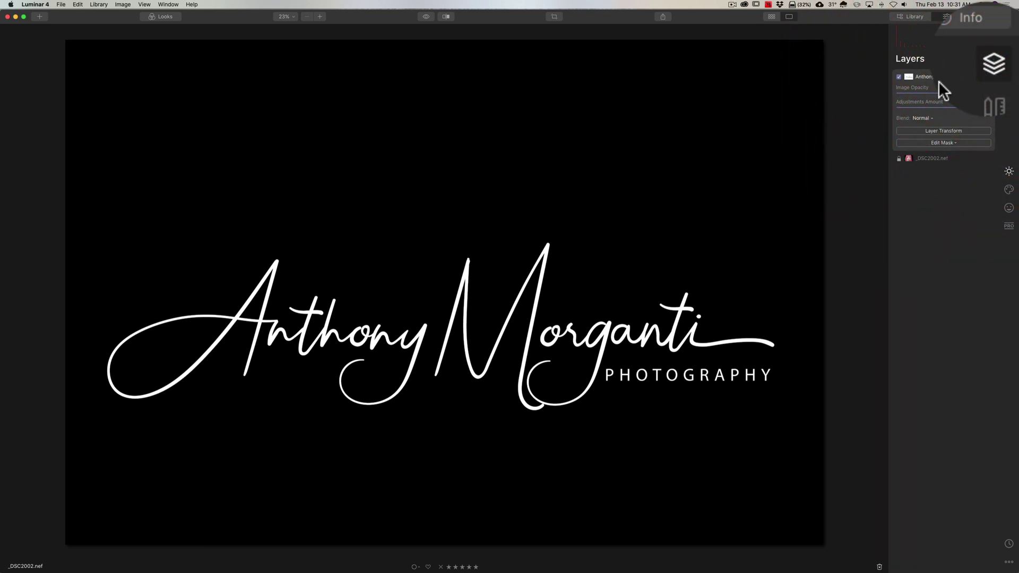
pyautogui.click(931, 116)
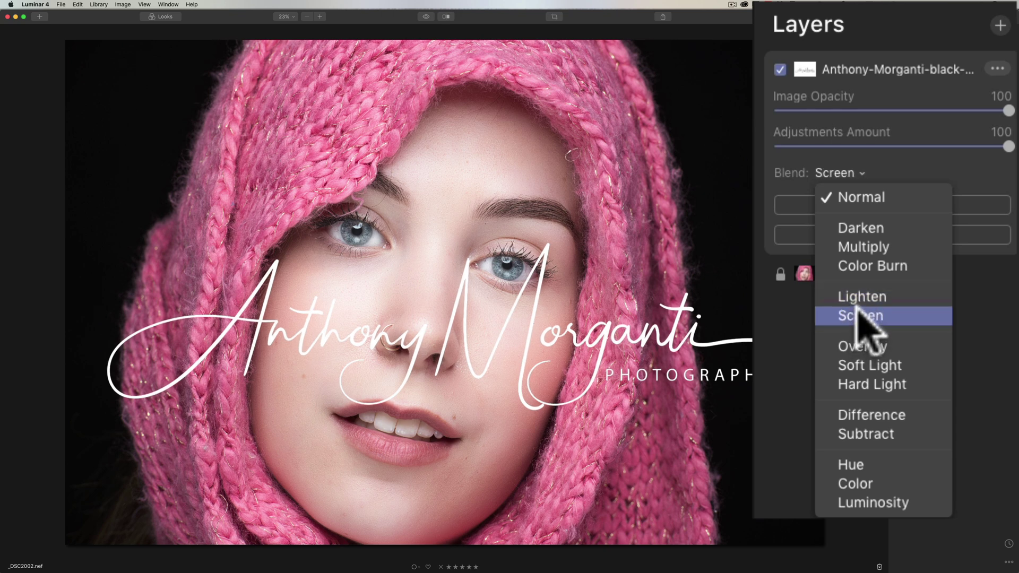
pyautogui.click(859, 301)
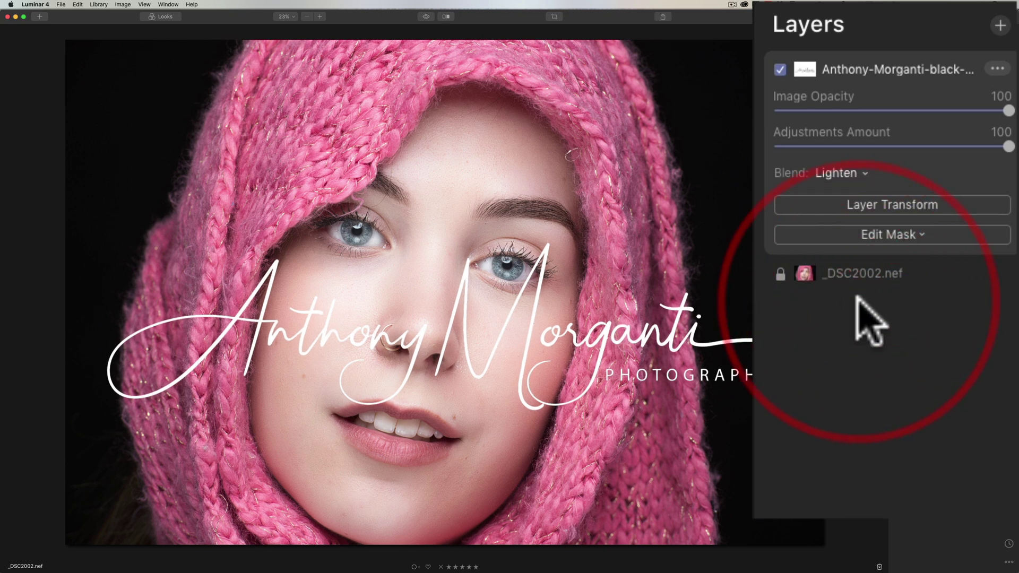
# With W/H locked, shrink the white signature to 1716 by 1144 in the lower-right corner.
pyautogui.click(883, 204)
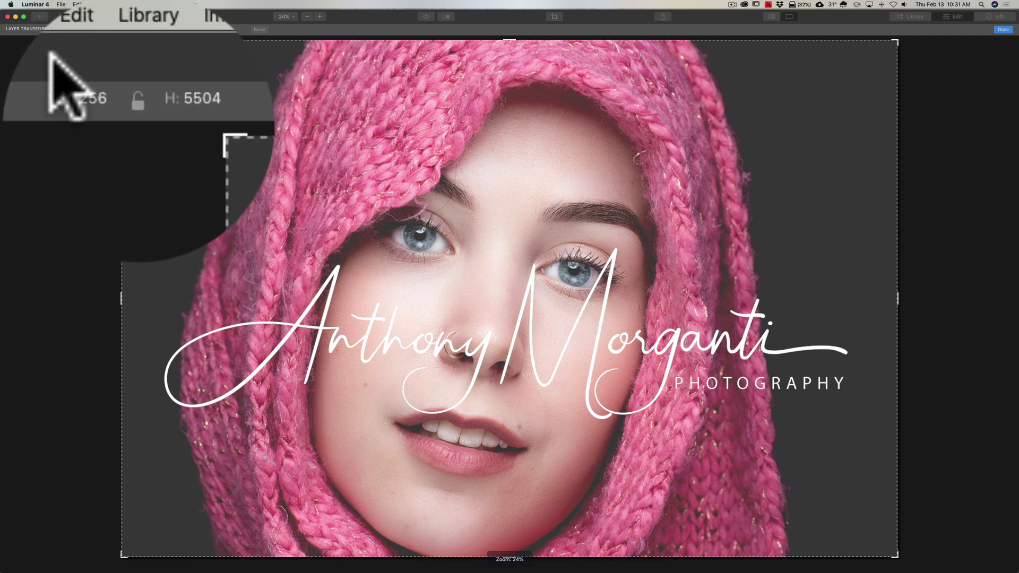
pyautogui.click(137, 101)
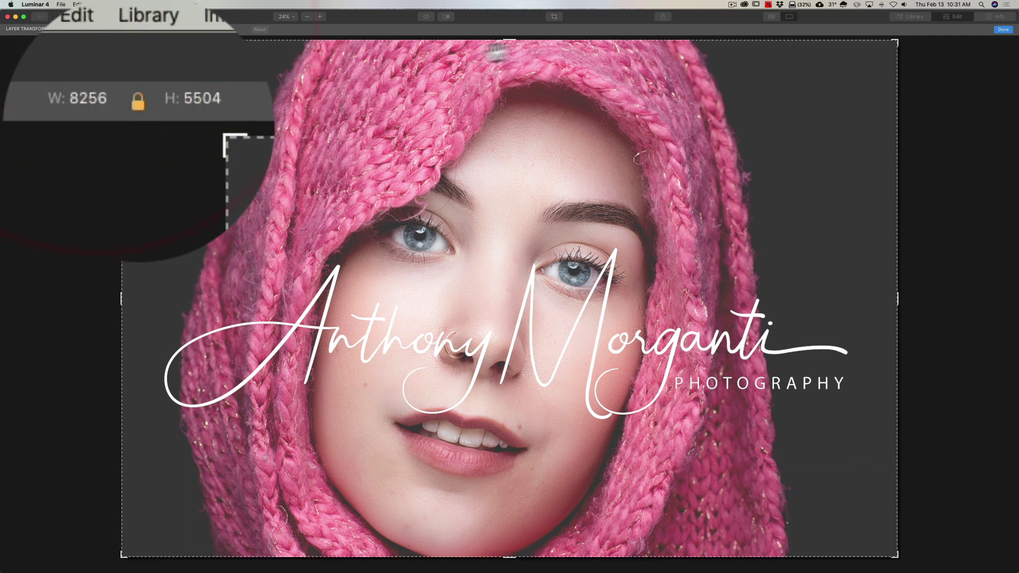
pyautogui.moveTo(511, 38); pyautogui.dragTo(512, 64)
pyautogui.moveTo(126, 68); pyautogui.dragTo(744, 368)
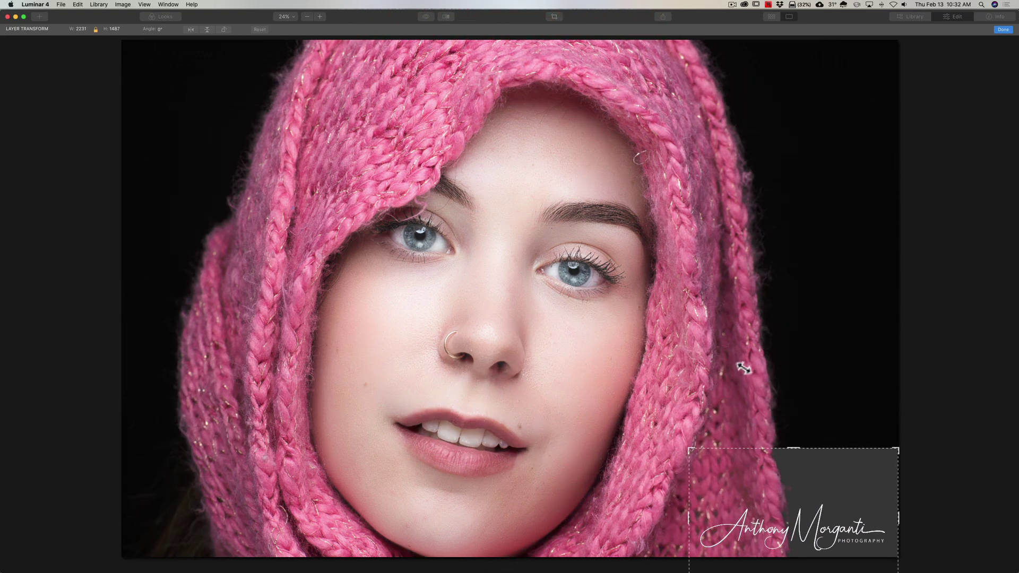
pyautogui.moveTo(847, 468)
pyautogui.mouseDown()
pyautogui.moveTo(830, 441)
pyautogui.moveTo(848, 448)
pyautogui.mouseUp()
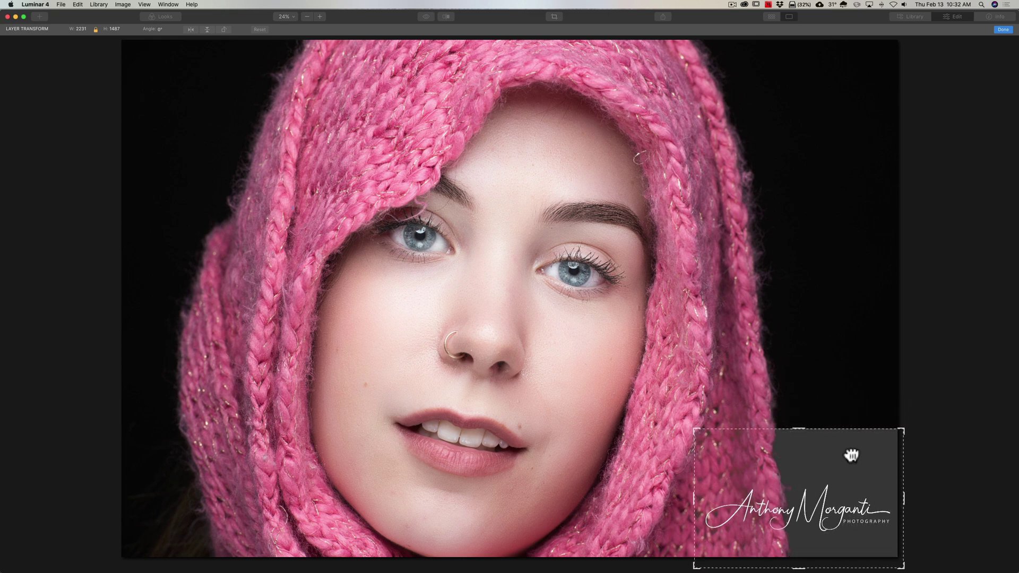
pyautogui.click(849, 451)
pyautogui.moveTo(694, 429); pyautogui.dragTo(746, 457)
pyautogui.click(744, 452)
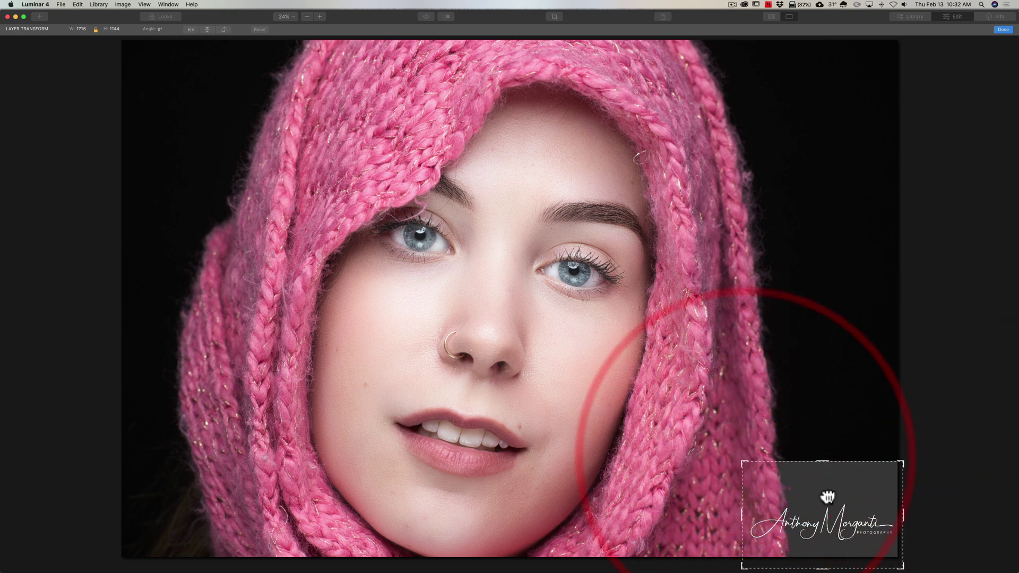
pyautogui.moveTo(829, 497); pyautogui.dragTo(826, 497)
pyautogui.click(830, 467)
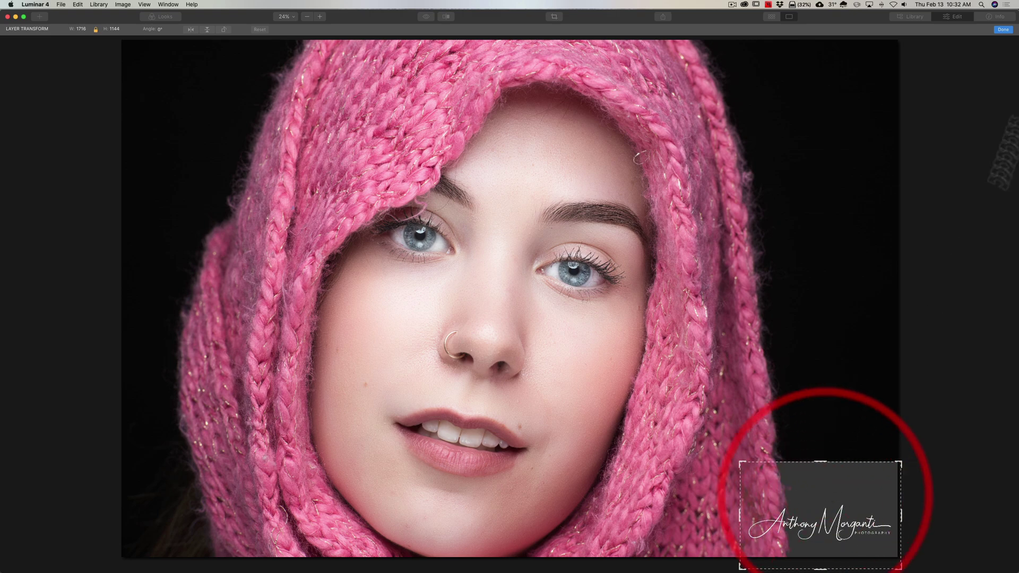
# Commit the resized white signature watermark in the portrait's lower right corner.
pyautogui.click(1003, 29)
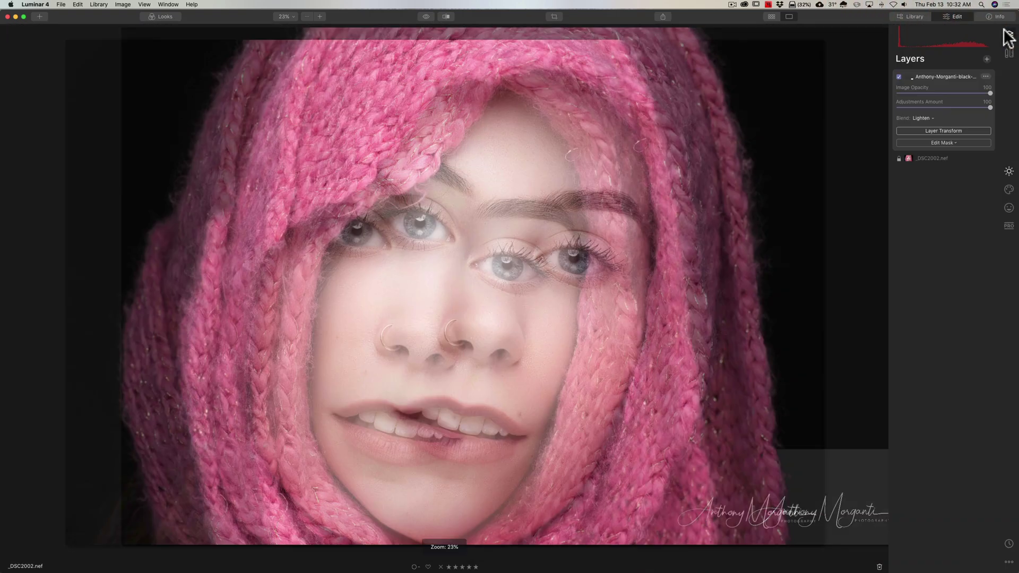